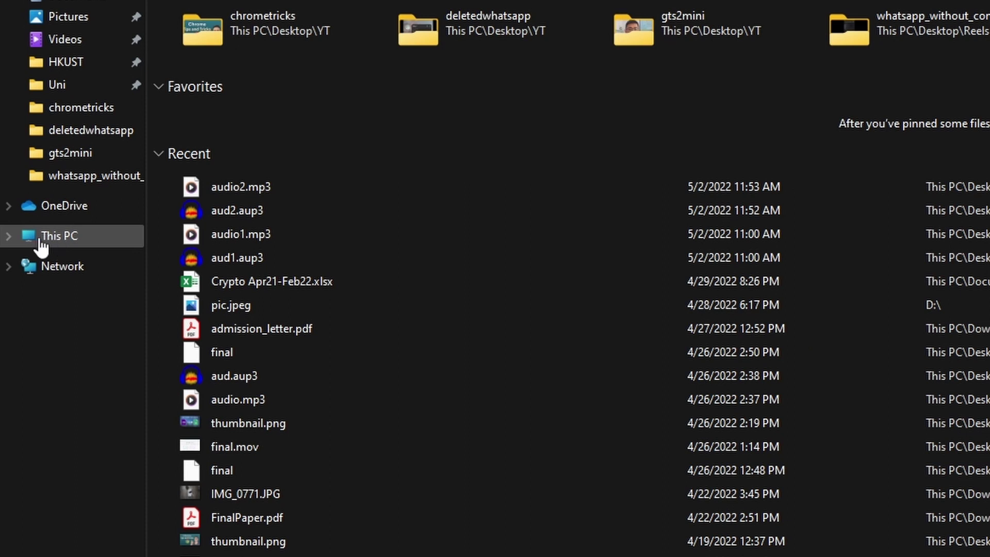
- Browse from This PC into the phone's Internal storage and open its DCIM folder
{"action": "left_click", "coordinate": [45, 250]}
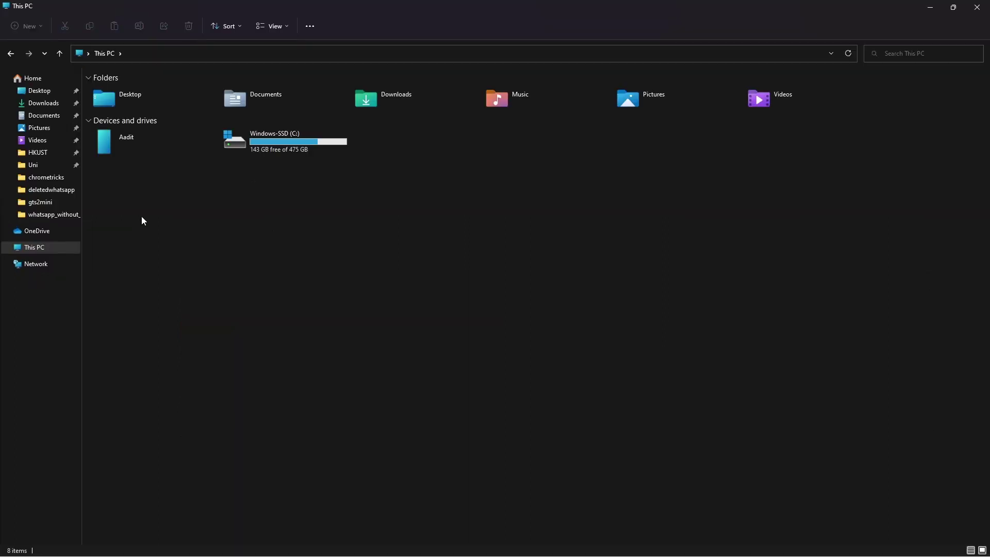
{"action": "double_click", "coordinate": [133, 150]}
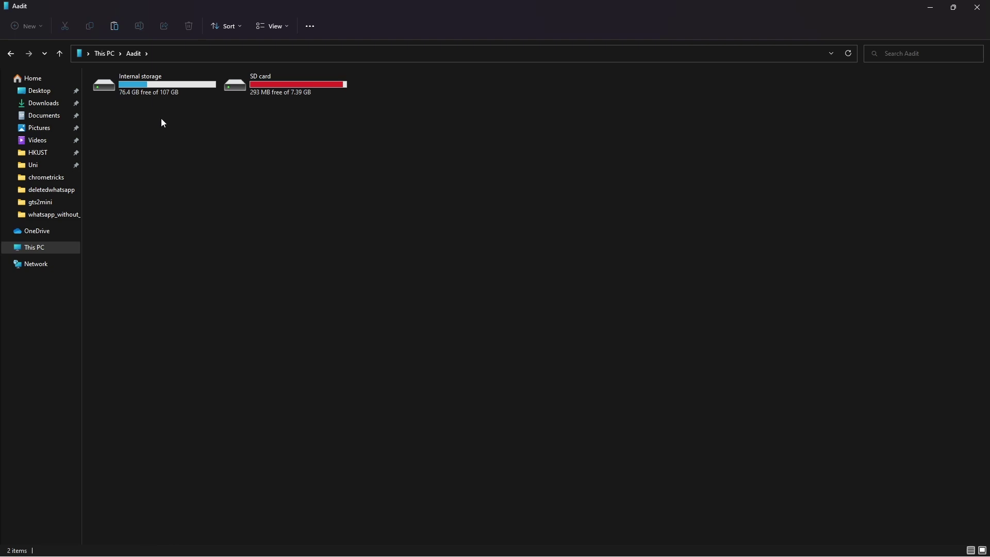
{"action": "double_click", "coordinate": [113, 73]}
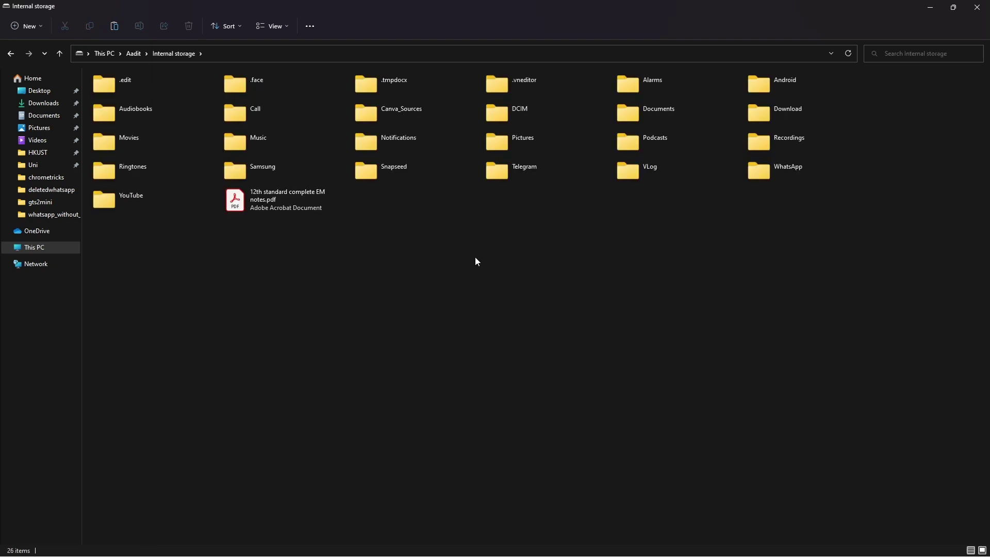
{"action": "double_click", "coordinate": [505, 123]}
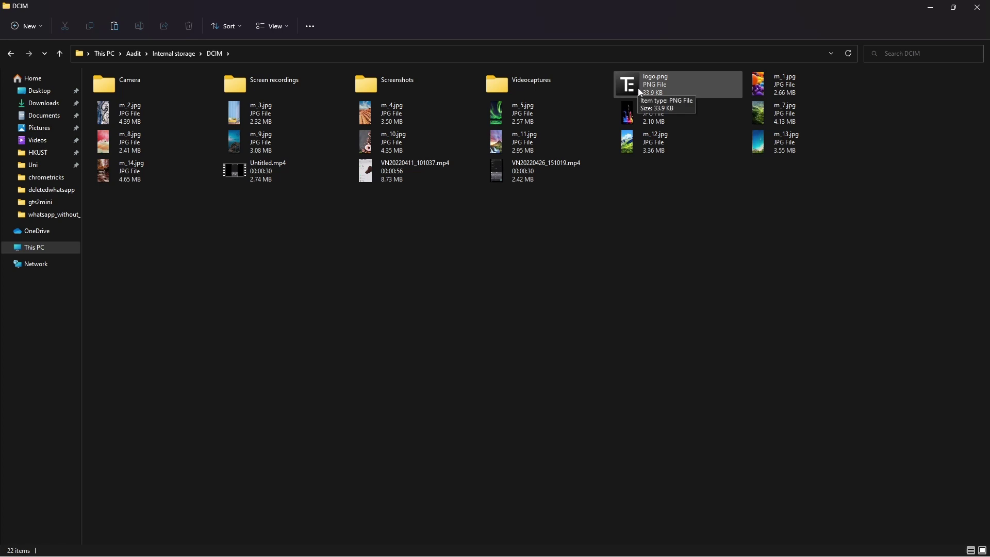
- Select logo.png in DCIM, then go to the laptop's Desktop folder
{"action": "left_click", "coordinate": [653, 92]}
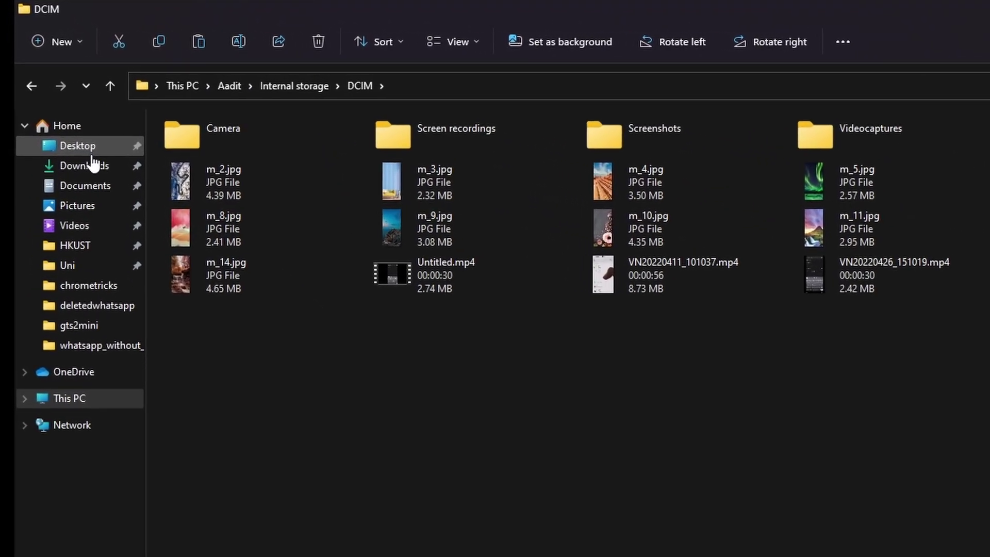
{"action": "left_click", "coordinate": [77, 133]}
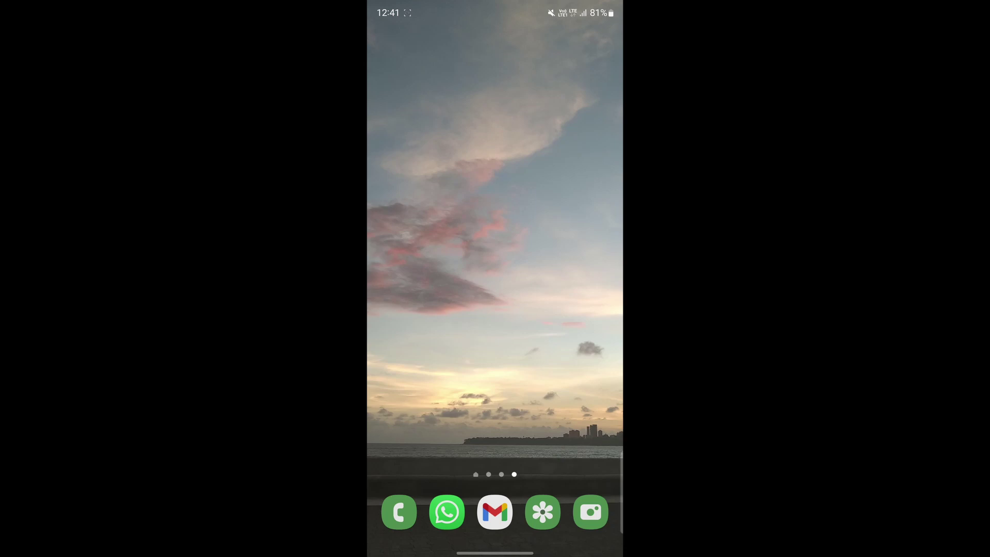
- Compose a new email in the phone's Gmail with logo.png attached and send it
{"action": "left_click", "coordinate": [495, 512]}
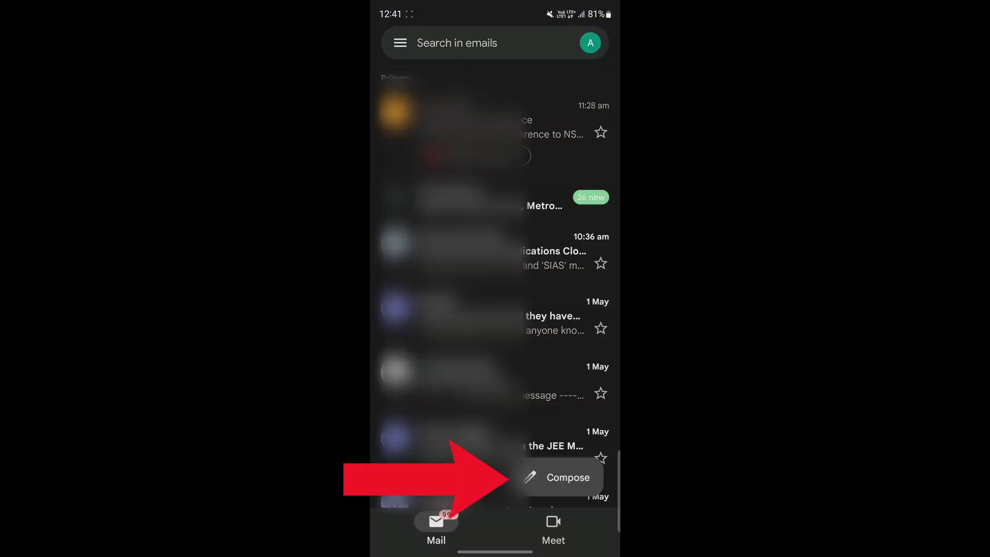
{"action": "left_click", "coordinate": [545, 479]}
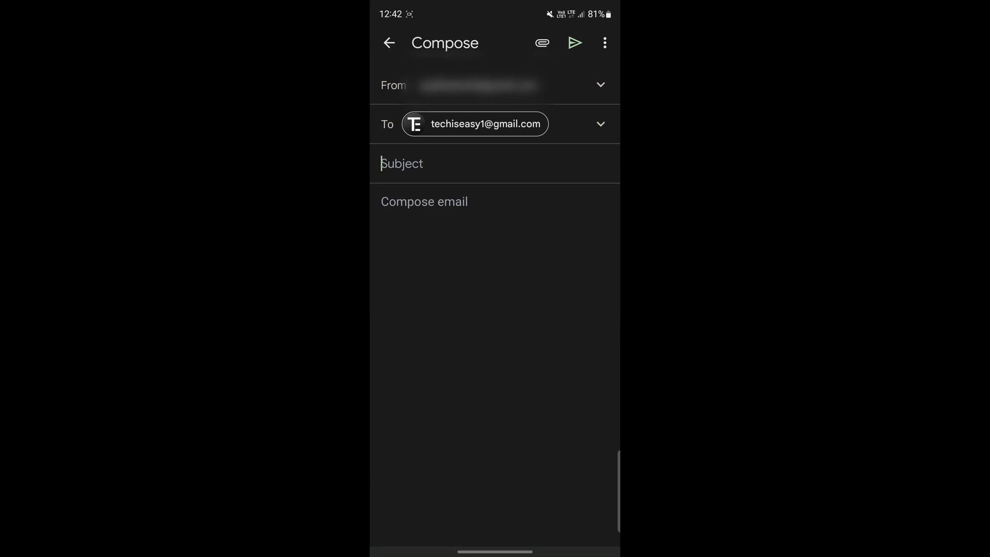
{"action": "left_click", "coordinate": [542, 43]}
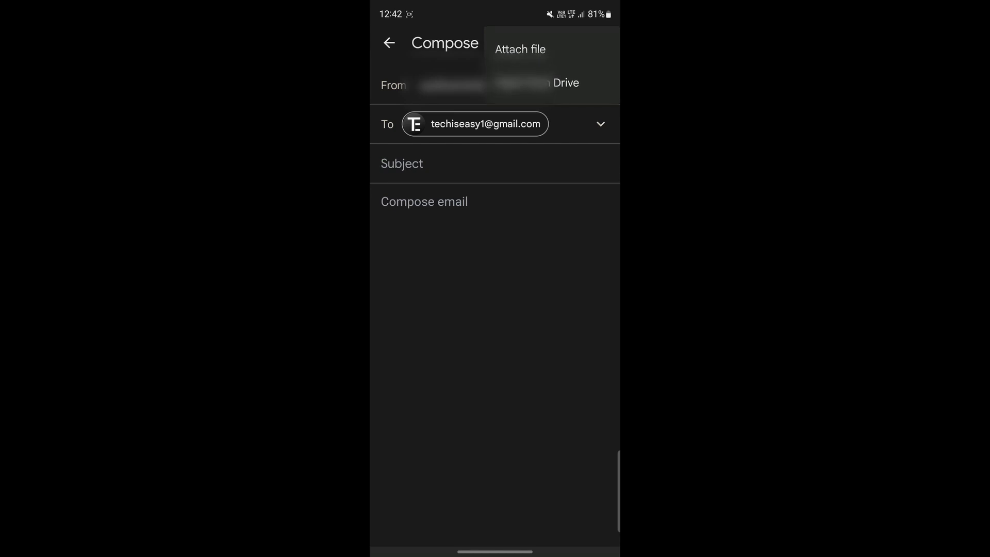
{"action": "left_click", "coordinate": [521, 49]}
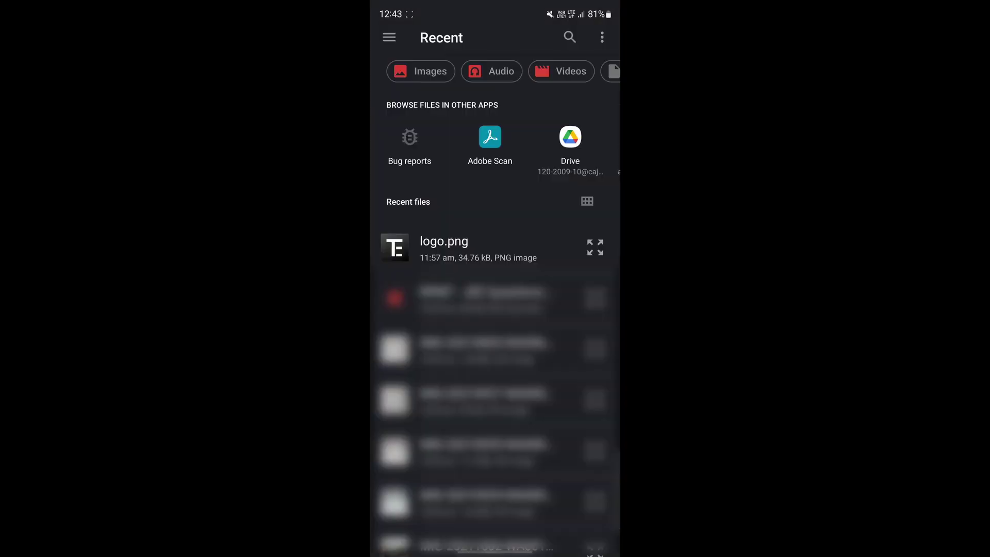
{"action": "left_click", "coordinate": [454, 249]}
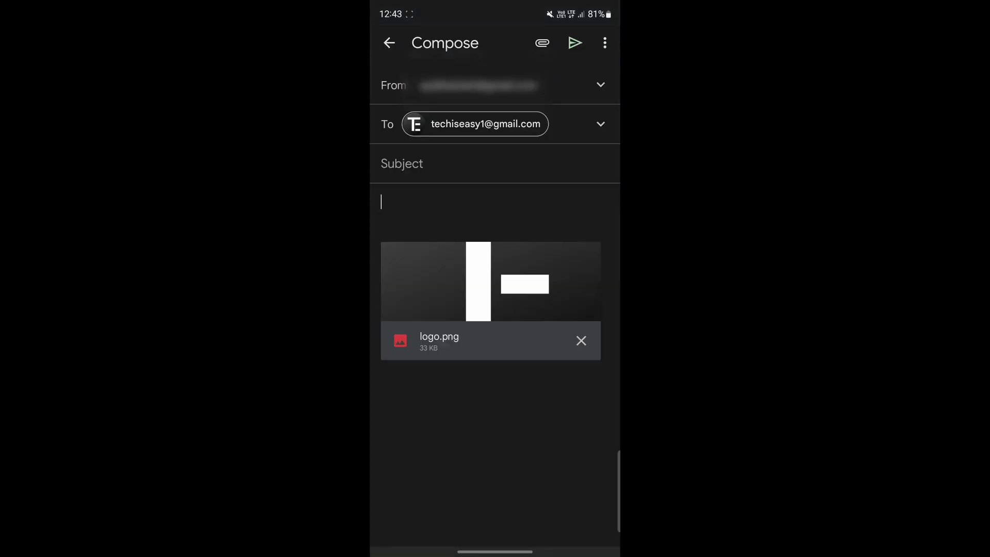
{"action": "left_click", "coordinate": [575, 42]}
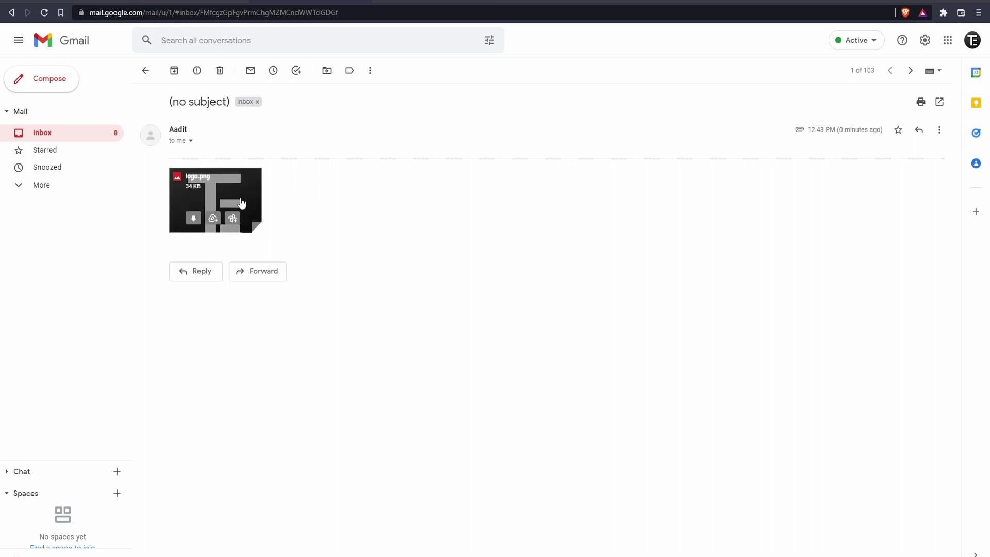
- Preview the received logo.png attachment and download it to the laptop
{"action": "left_click", "coordinate": [227, 186]}
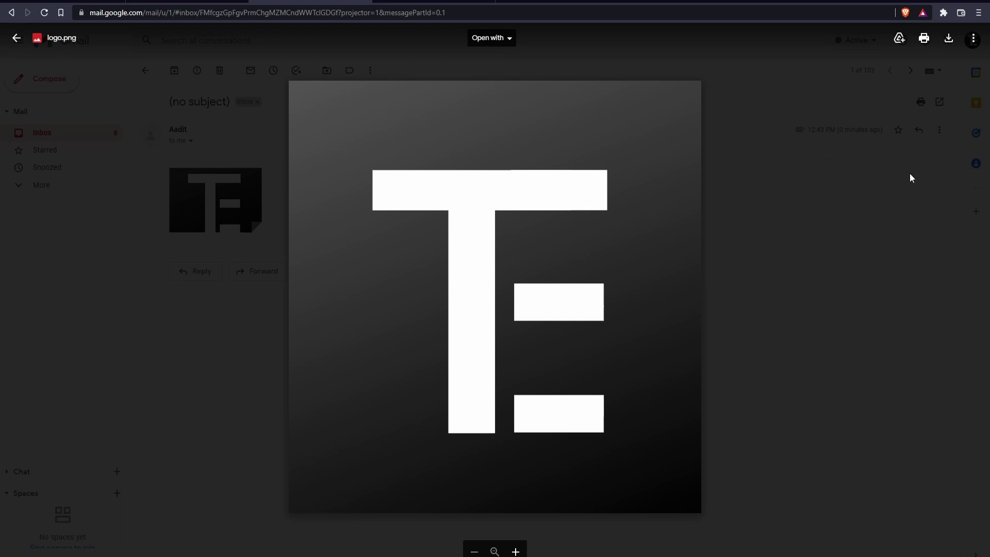
{"action": "left_click", "coordinate": [953, 42]}
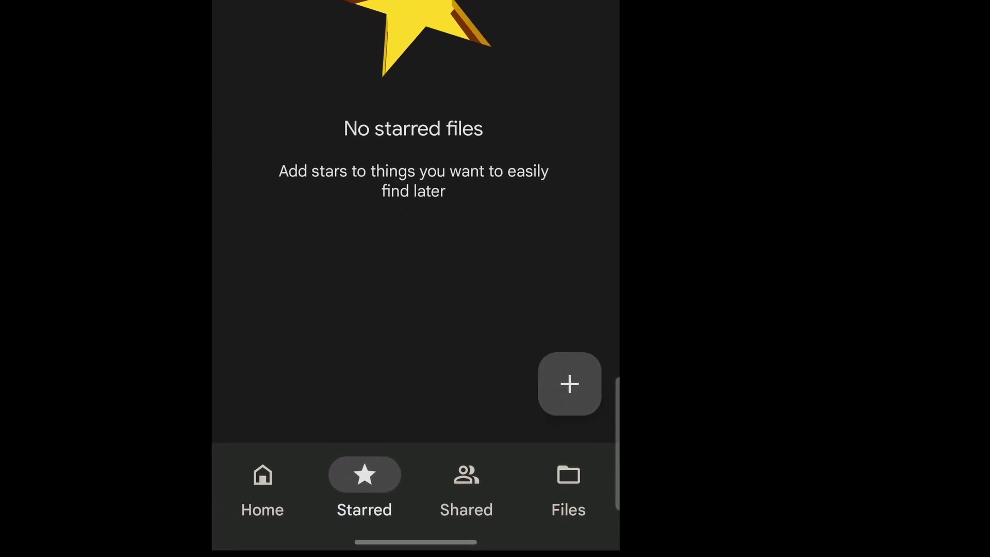
- Upload the logo image from the phone to Google Drive
{"action": "left_click", "coordinate": [579, 419]}
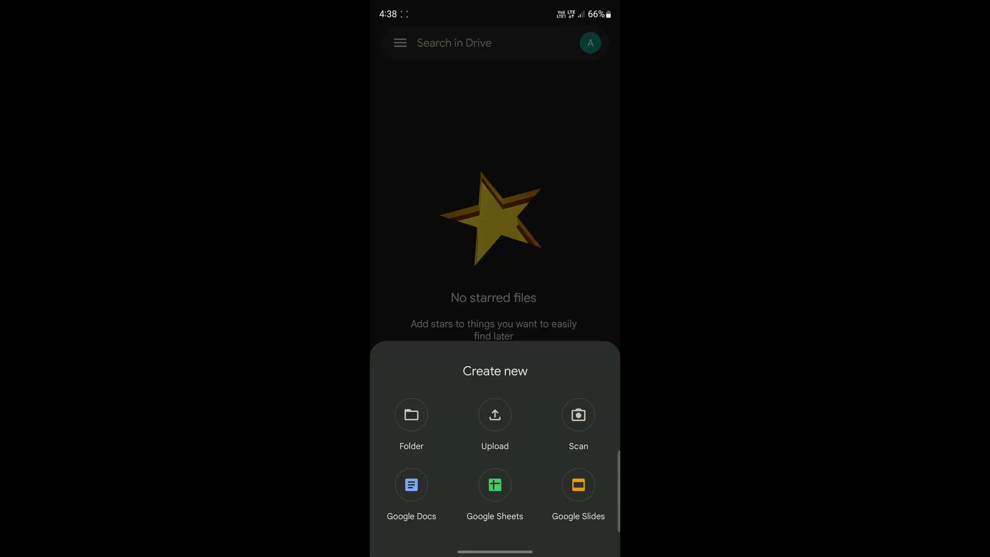
{"action": "left_click", "coordinate": [495, 415]}
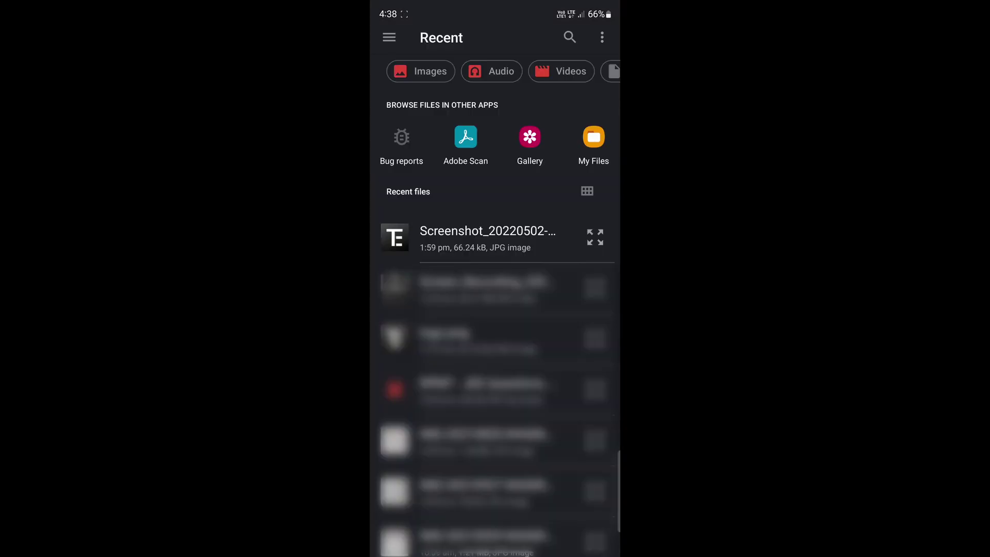
{"action": "left_click", "coordinate": [455, 338]}
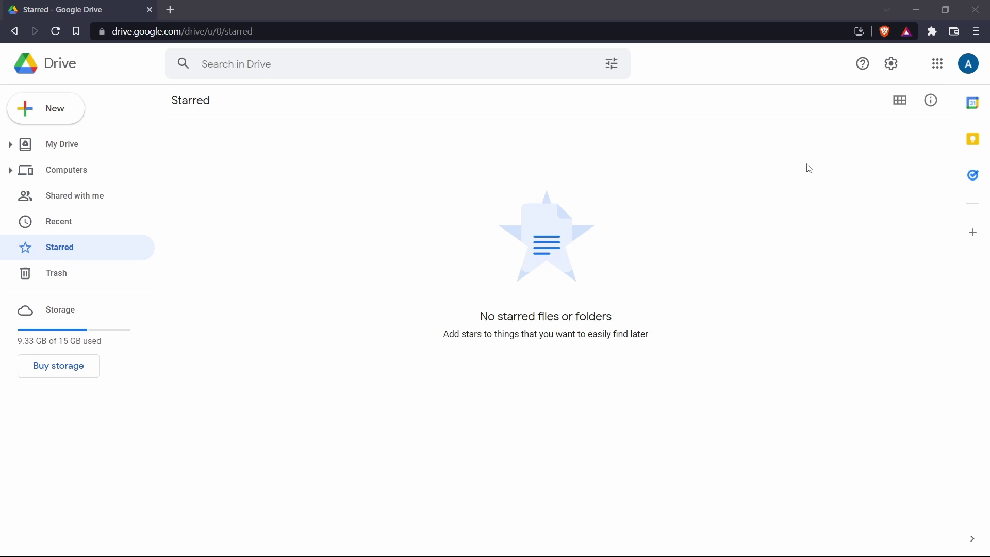
- Open logo.png from Drive's Recent list and download it to the laptop
{"action": "left_click", "coordinate": [55, 222]}
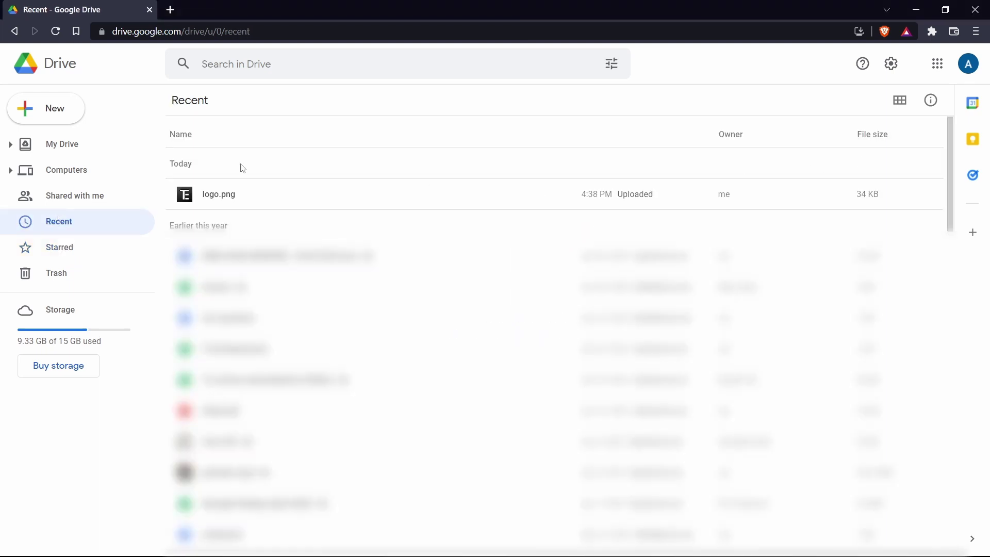
{"action": "double_click", "coordinate": [225, 193]}
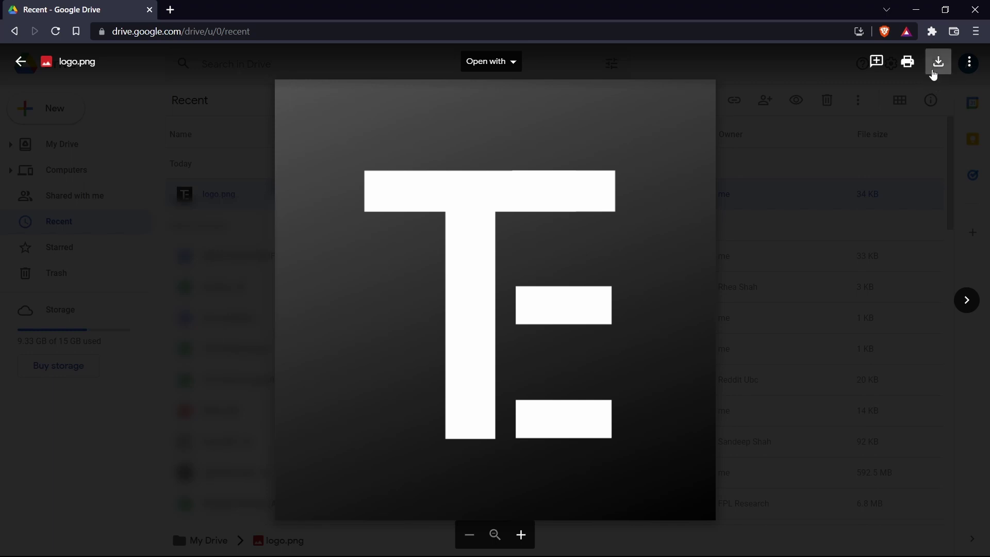
{"action": "left_click", "coordinate": [939, 64]}
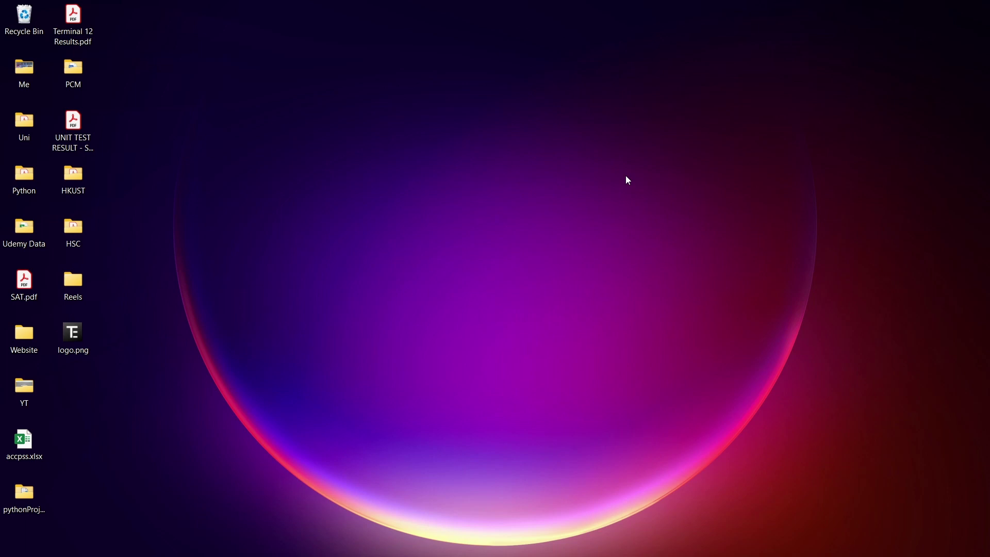
- Search Windows for 'phone' and launch the Phone Link app
{"action": "left_click", "coordinate": [985, 367]}
{"action": "key", "text": "super"}
{"action": "type", "text": "phone"}
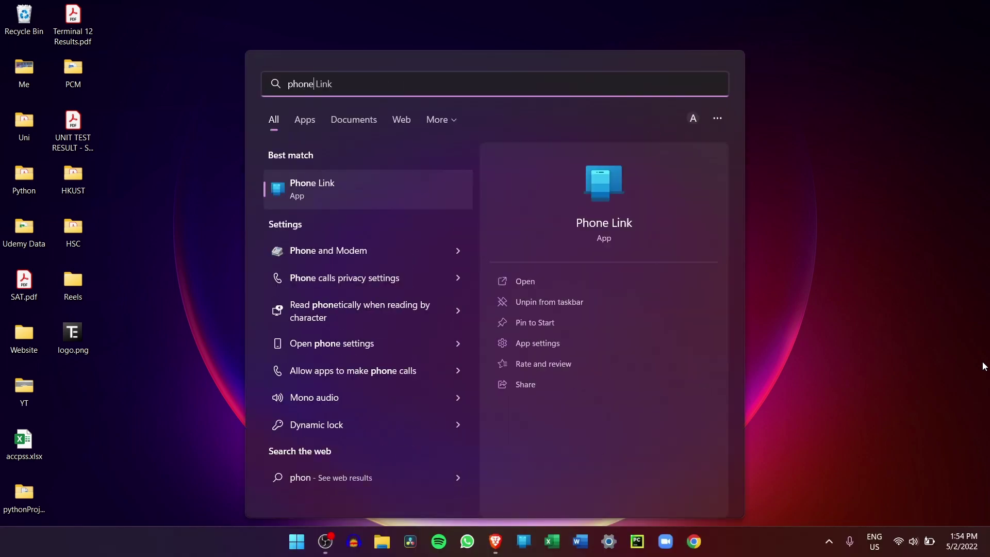
{"action": "key", "text": "Return"}
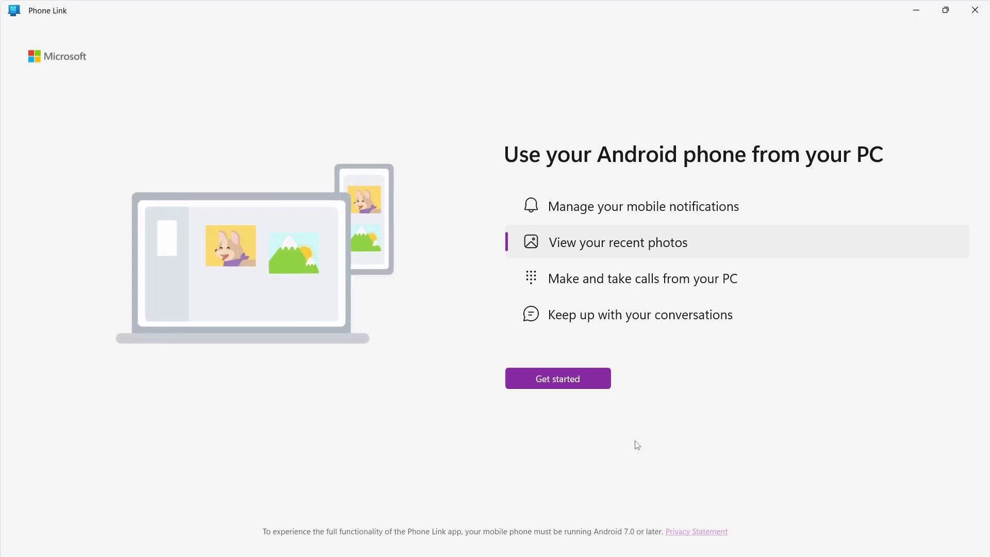
- Finish Phone Link setup, confirming the Link to Windows app is ready, and continue
{"action": "left_click", "coordinate": [552, 376]}
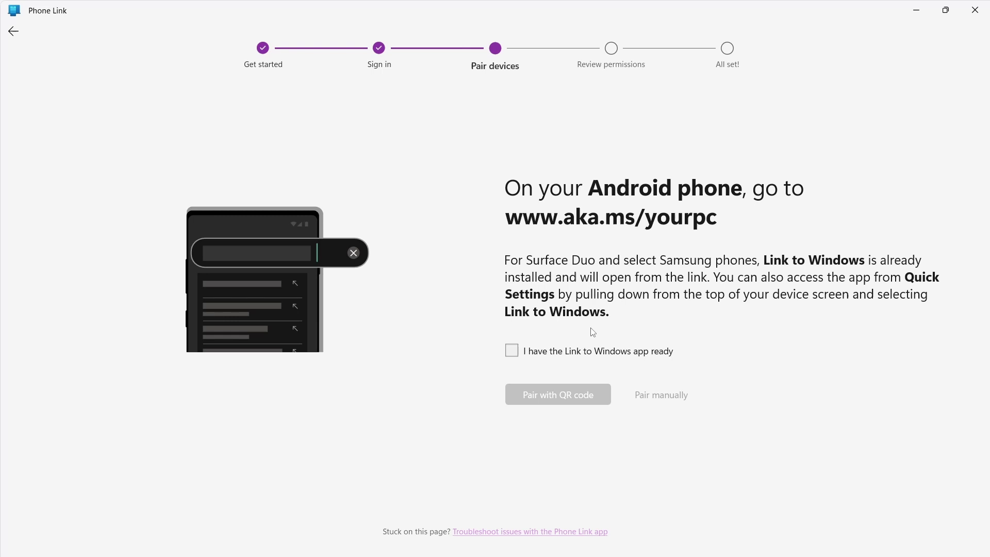
{"action": "left_click", "coordinate": [598, 356]}
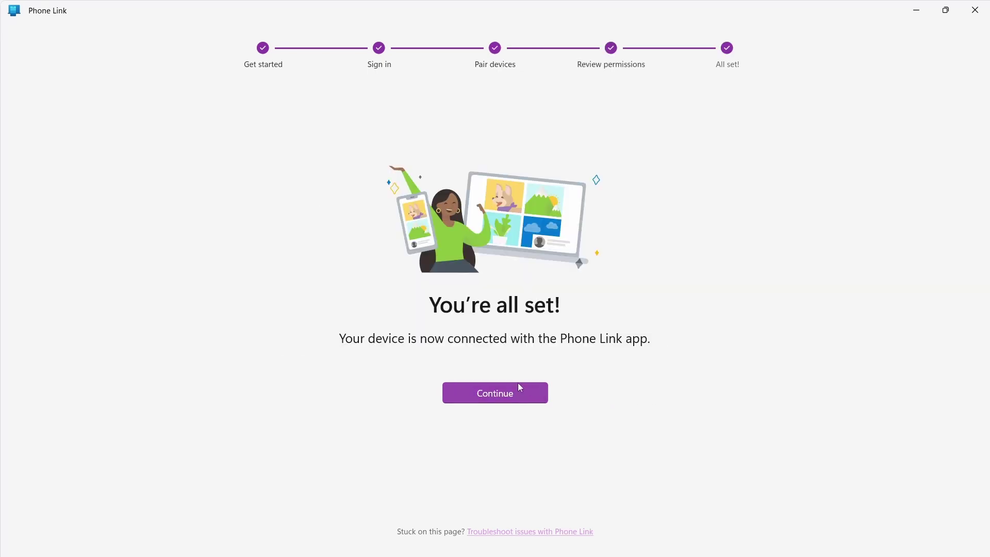
{"action": "left_click", "coordinate": [491, 395]}
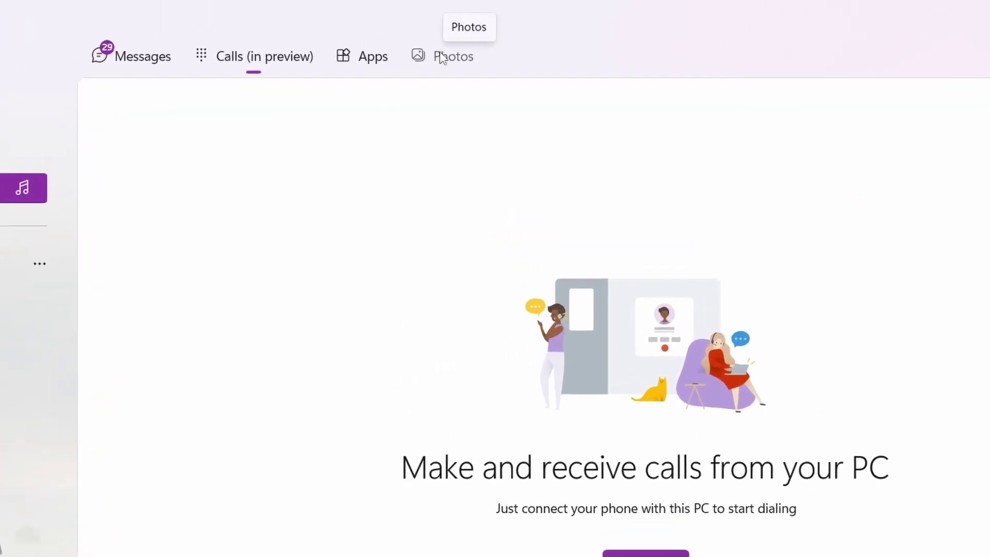
- Open the logo photo from Phone Link's Photos and save it to the laptop
{"action": "left_click", "coordinate": [439, 56]}
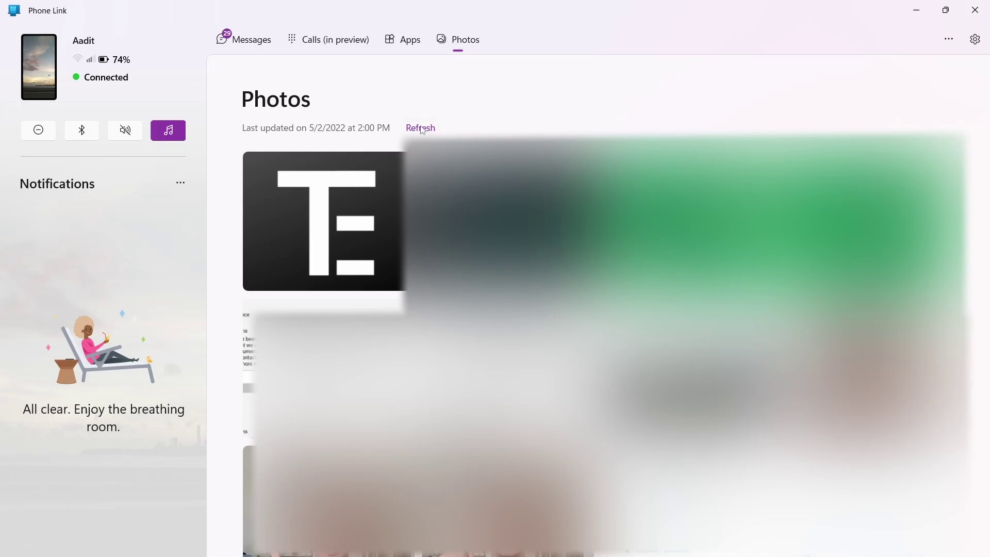
{"action": "left_click", "coordinate": [345, 213]}
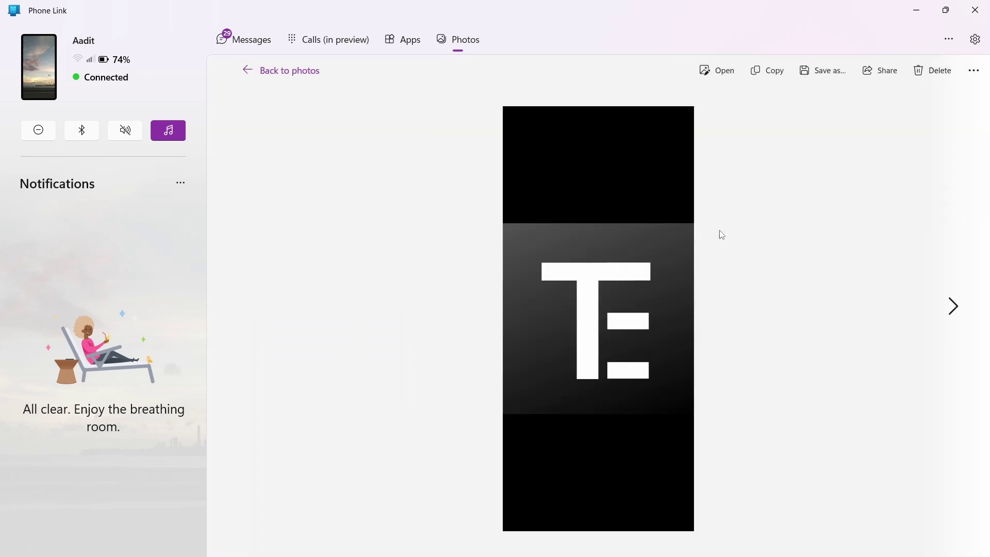
{"action": "left_click", "coordinate": [822, 75]}
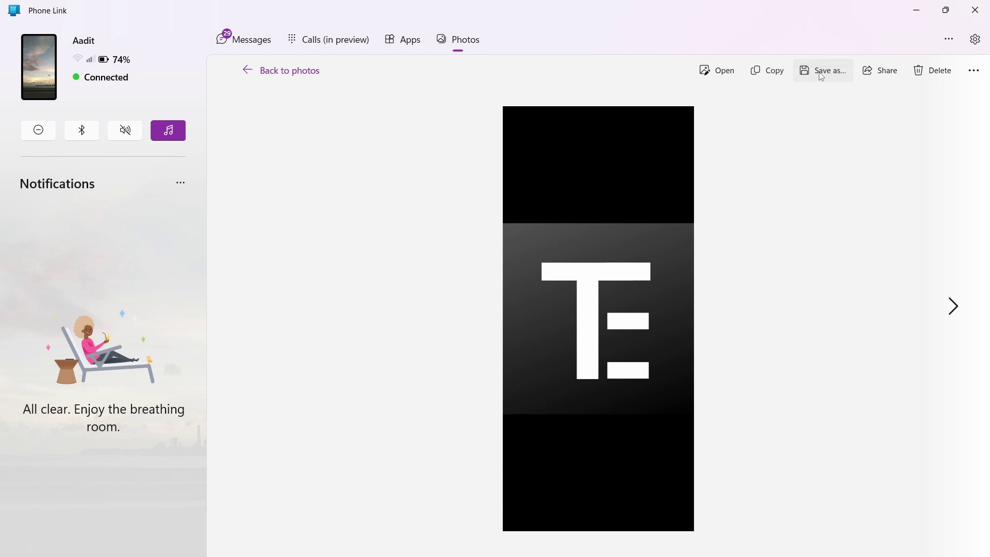